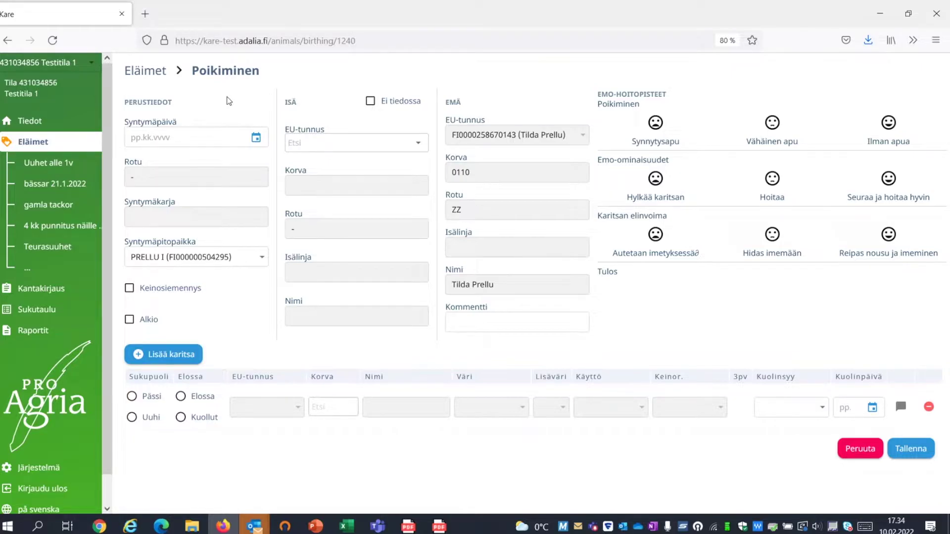
Step: Set the birth date (Syntymäpäivä) of the birthing record to 01.01.2022
click(255, 139)
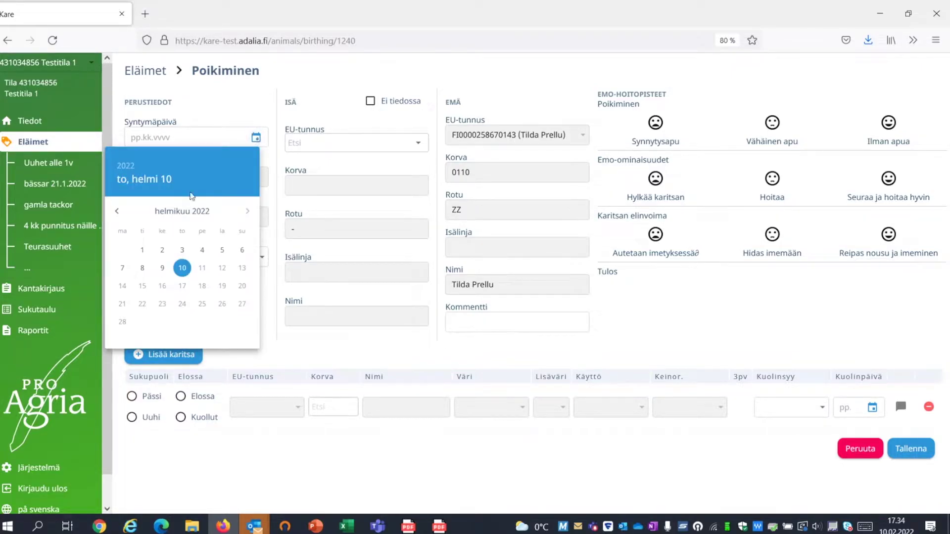
click(116, 213)
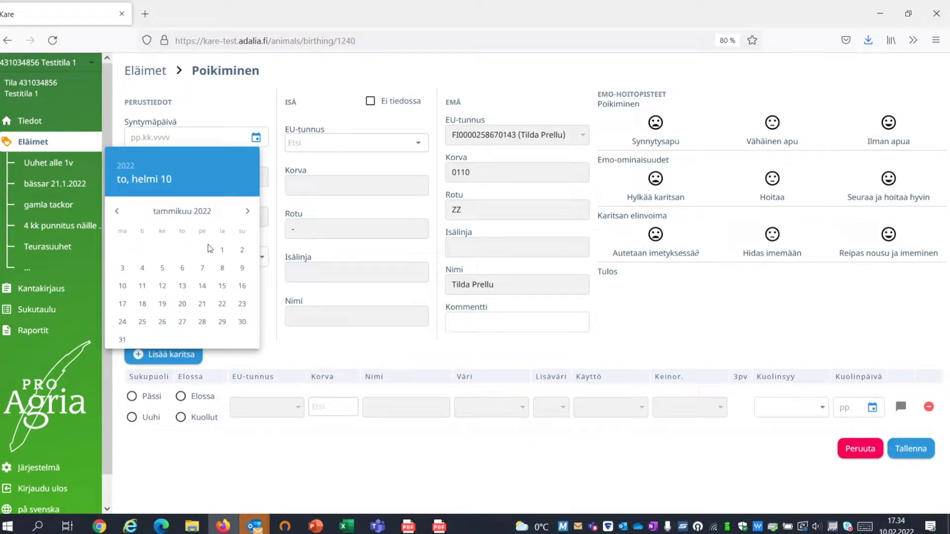
click(222, 251)
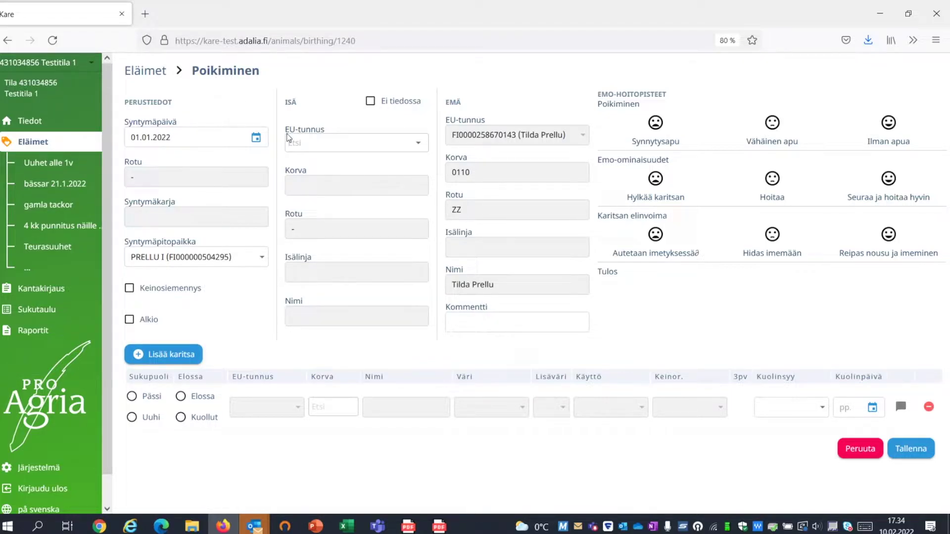
click(422, 144)
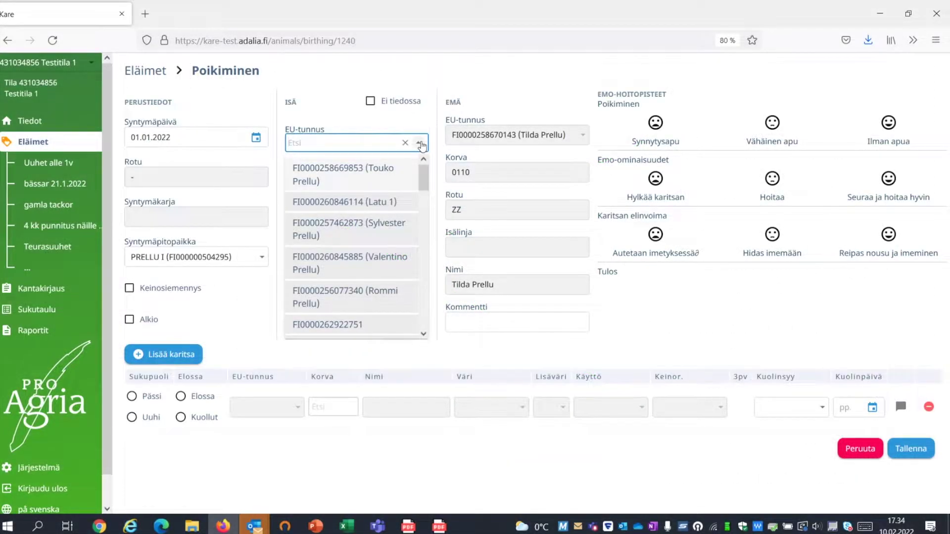
click(421, 144)
click(419, 144)
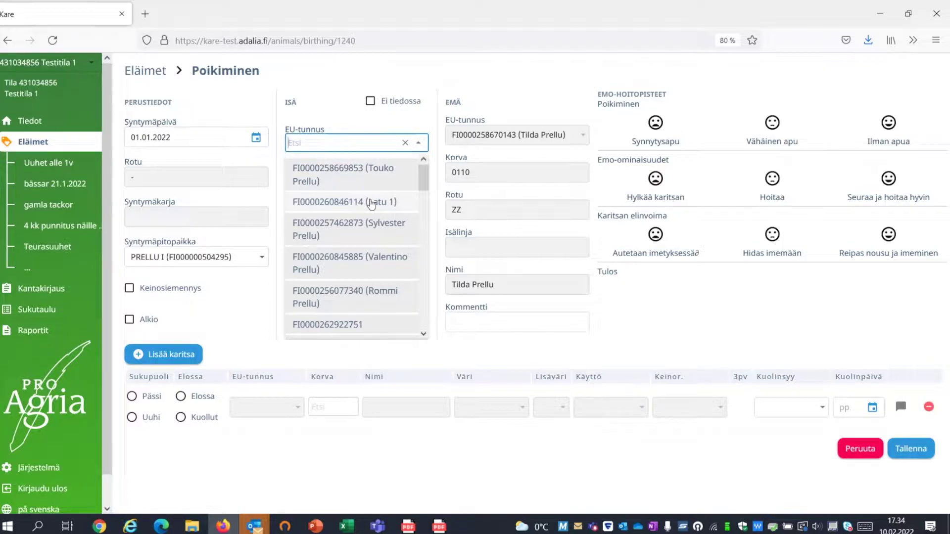
click(372, 269)
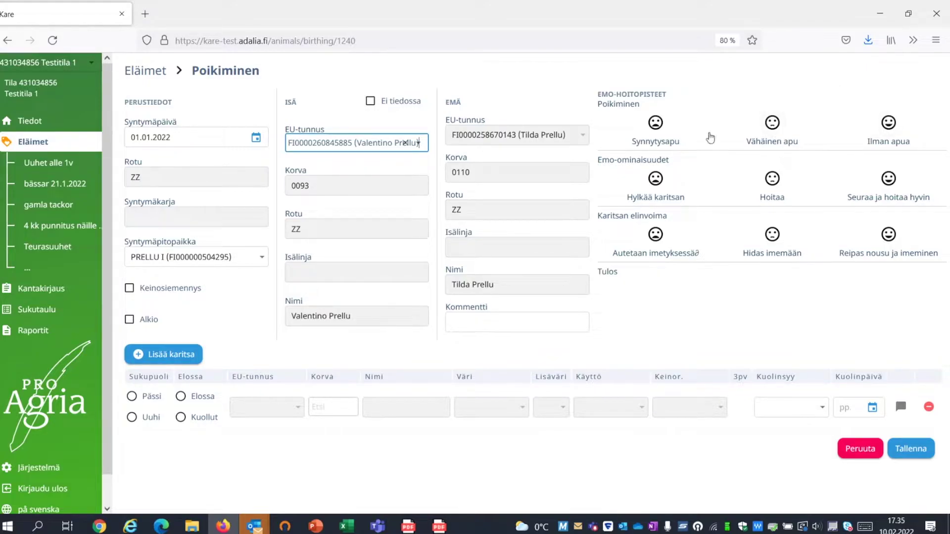
Step: Score the dam's care as Vähäinen apu for Poikiminen, Seuraa ja hoitaa hyvin for Emo-ominaisuudet and Reipas nousu ja imeminen for Karitsan elinvoima
click(774, 122)
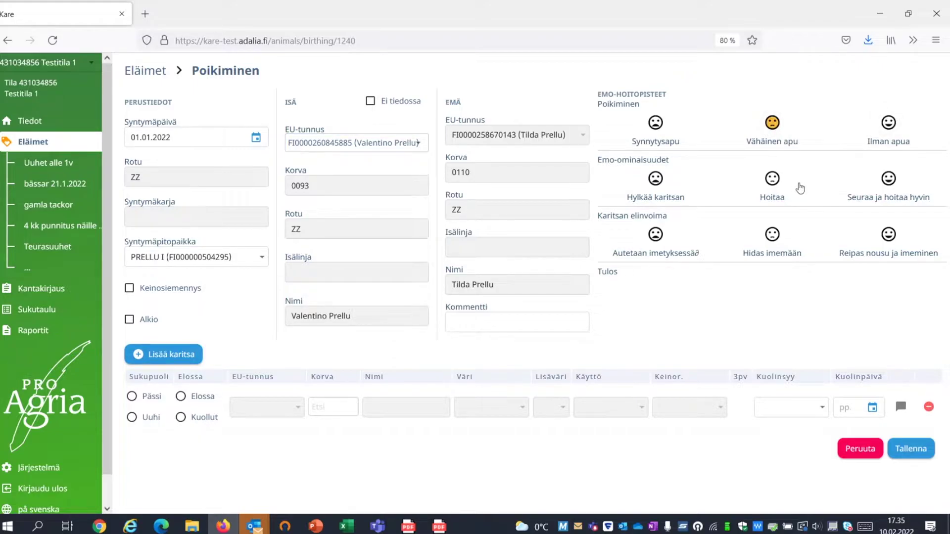
click(891, 176)
click(890, 237)
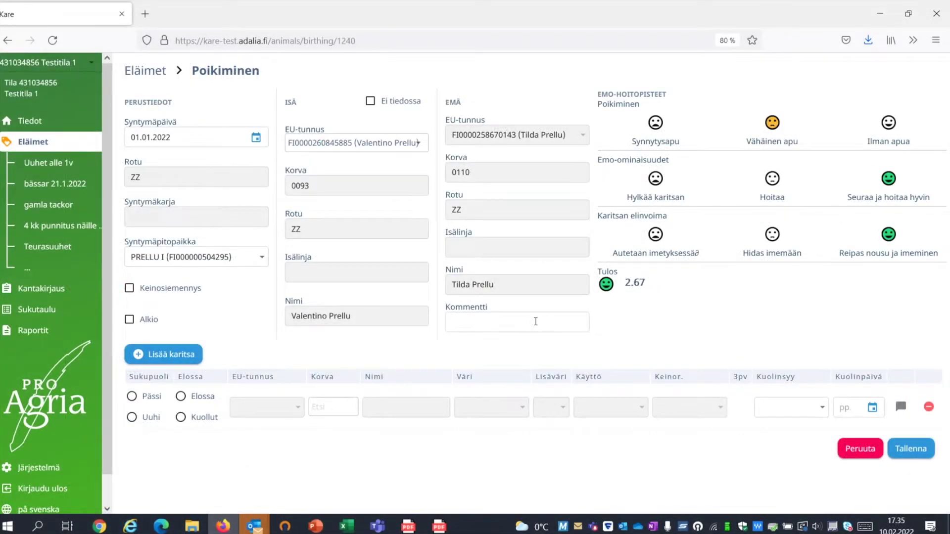
Step: Enter the comment "Hyvin meni, isot karitsat" for the dam
click(535, 322)
text(Hyvin)
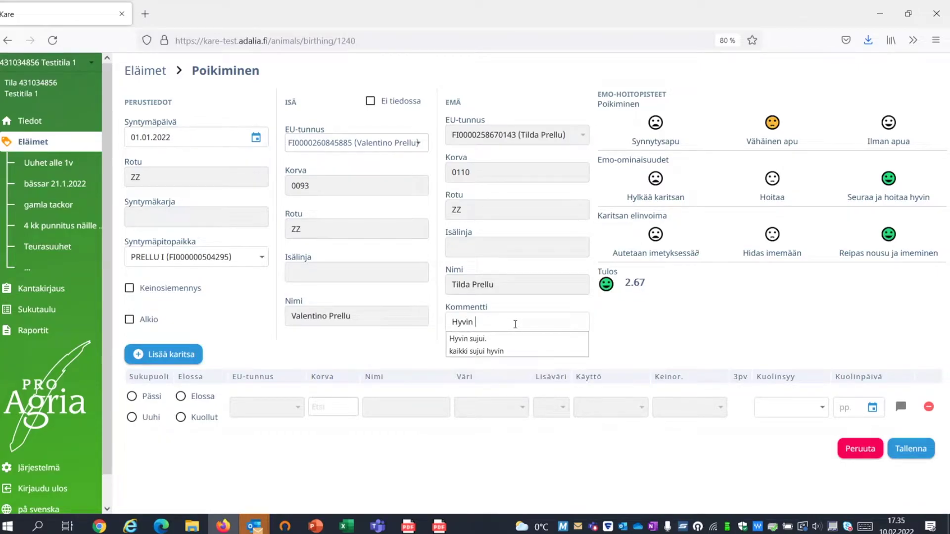
text( meni,)
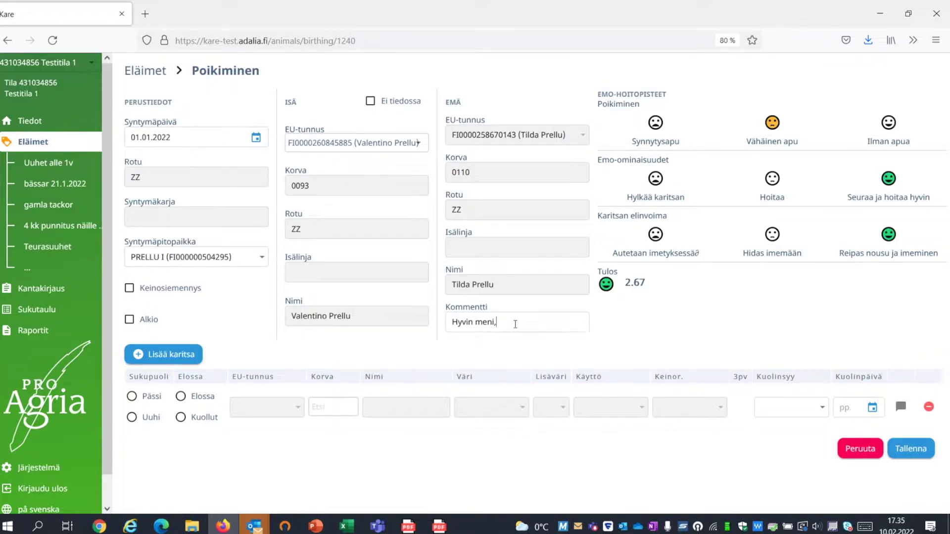
text( isot katritsat)
Step: Add two more lamb rows to the birthing record
click(165, 356)
click(165, 356)
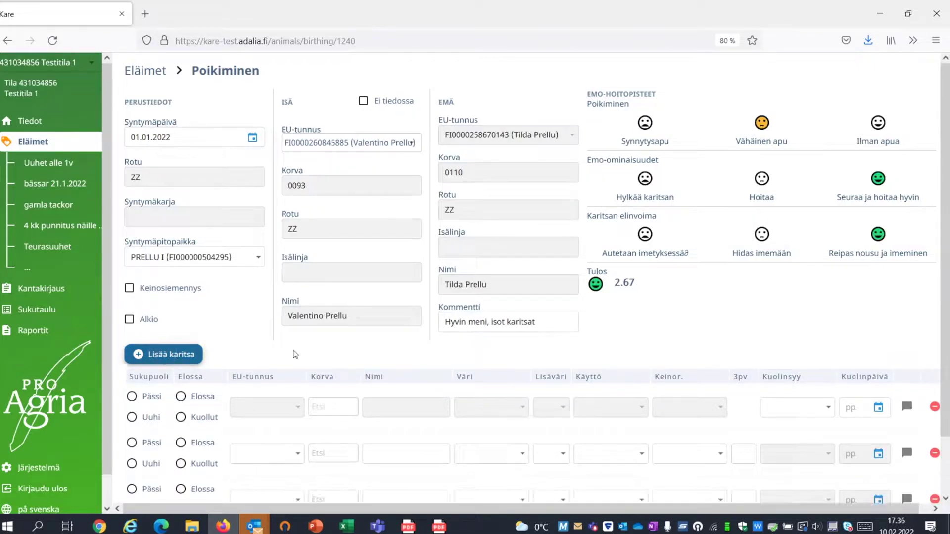
drag(947, 88, 948, 145)
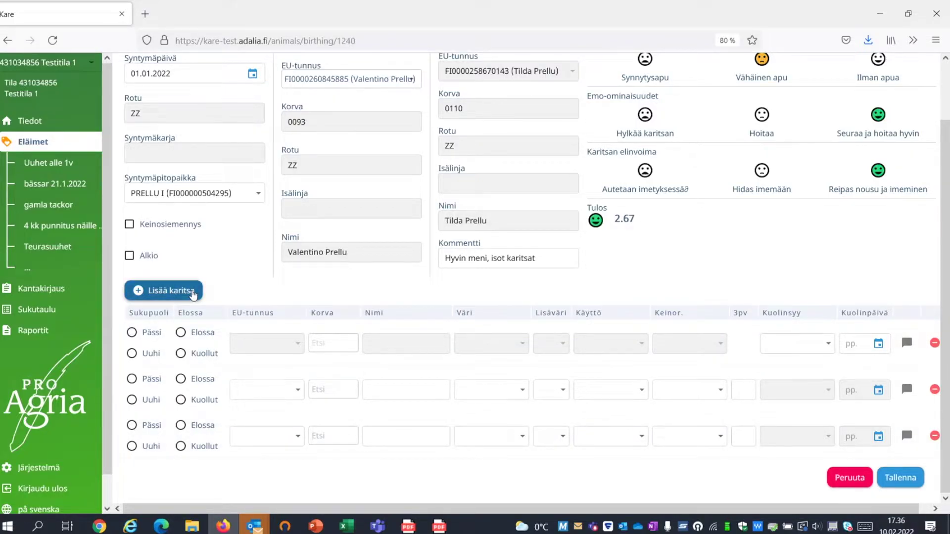
click(132, 332)
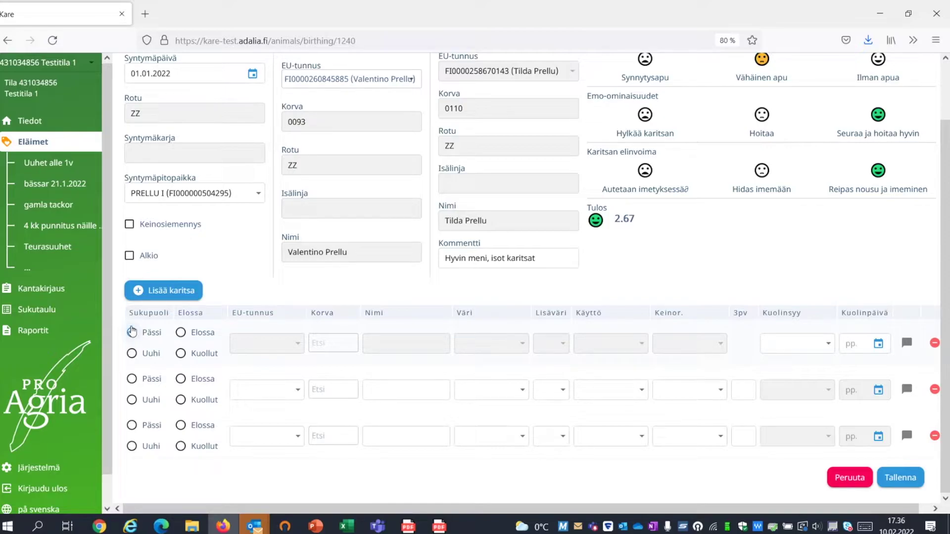
click(182, 333)
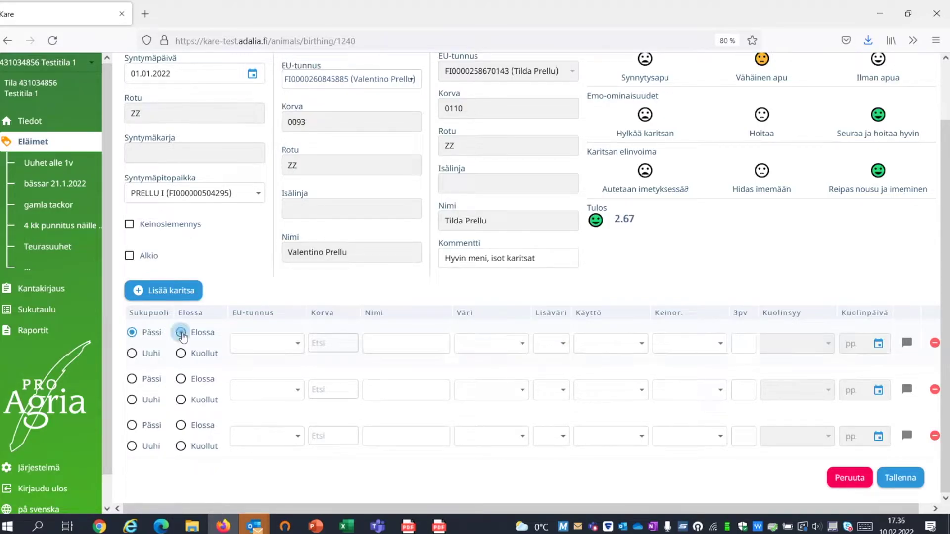
click(298, 344)
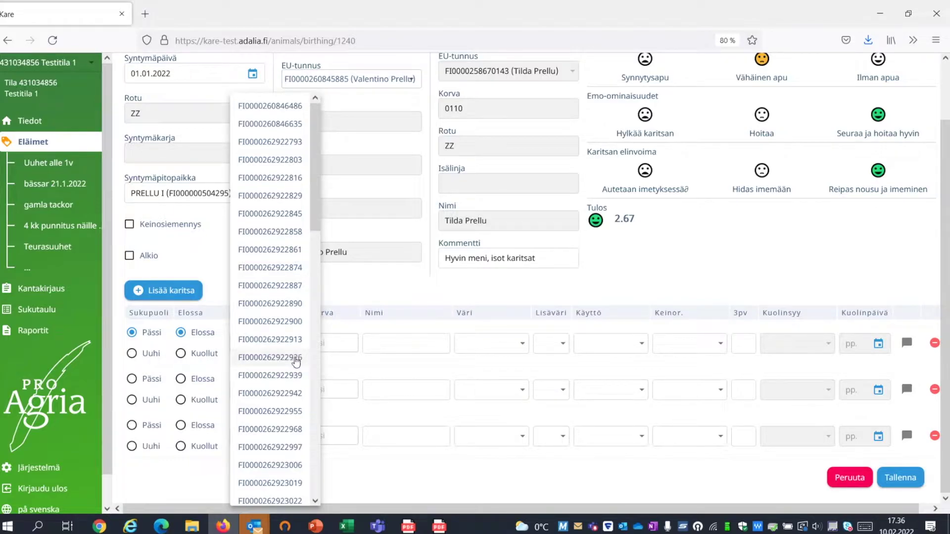
click(296, 322)
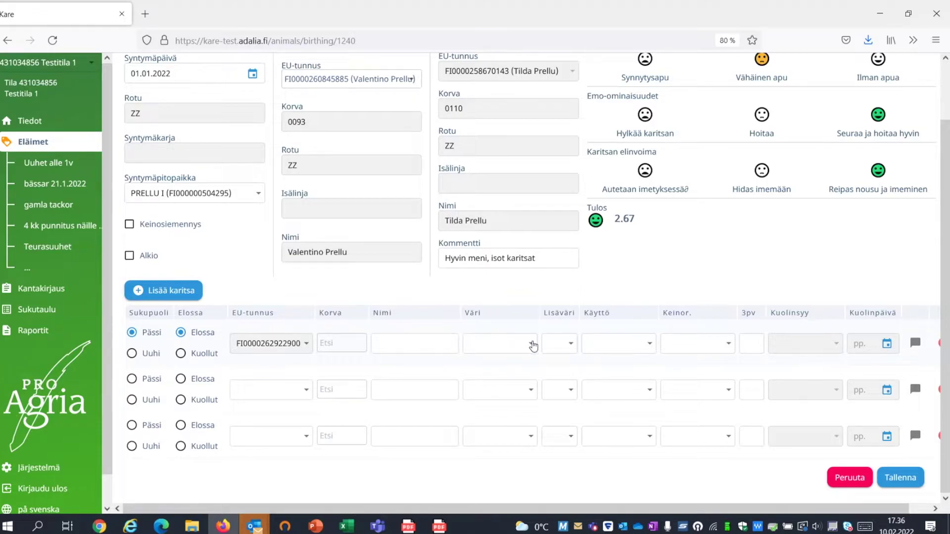
Step: Name the first lamb Heikki and set its colour to Kirjava
click(362, 342)
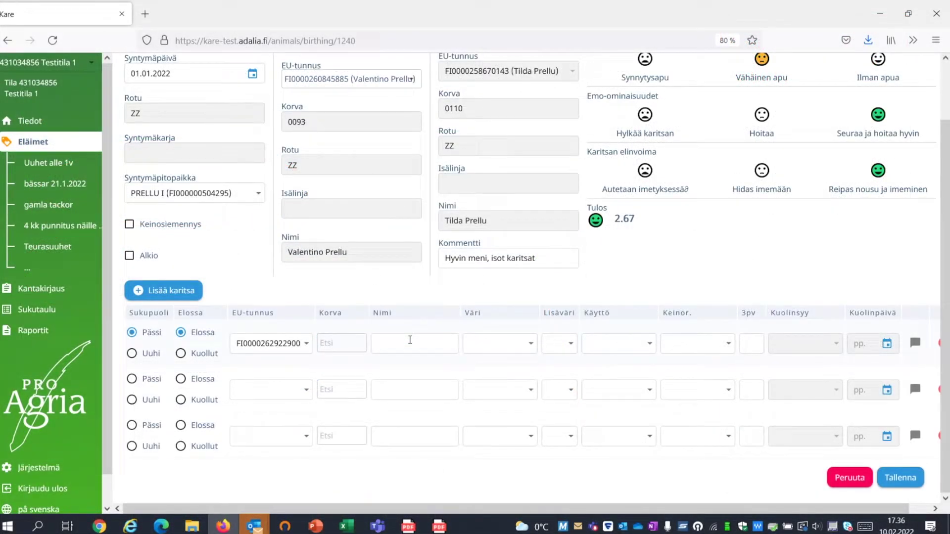
text(Hel)
text(kki)
click(497, 346)
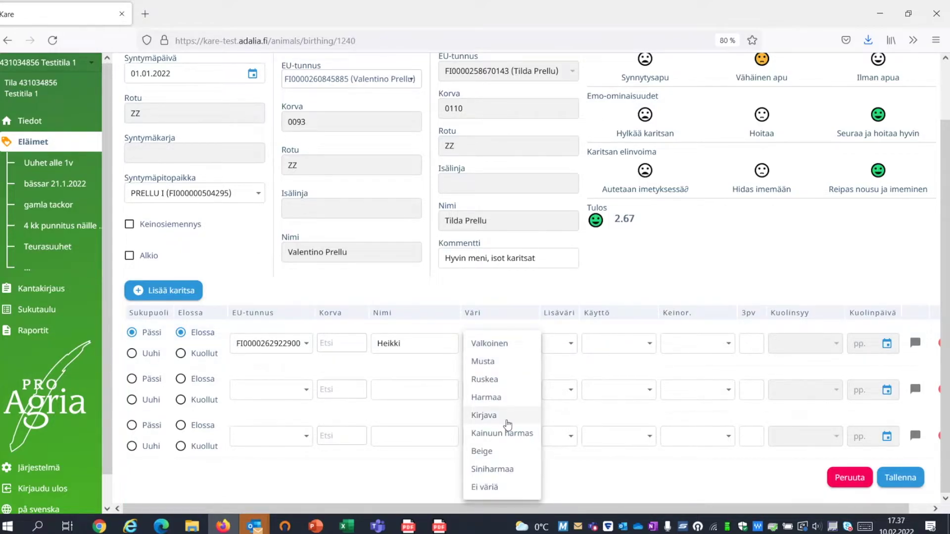
click(507, 421)
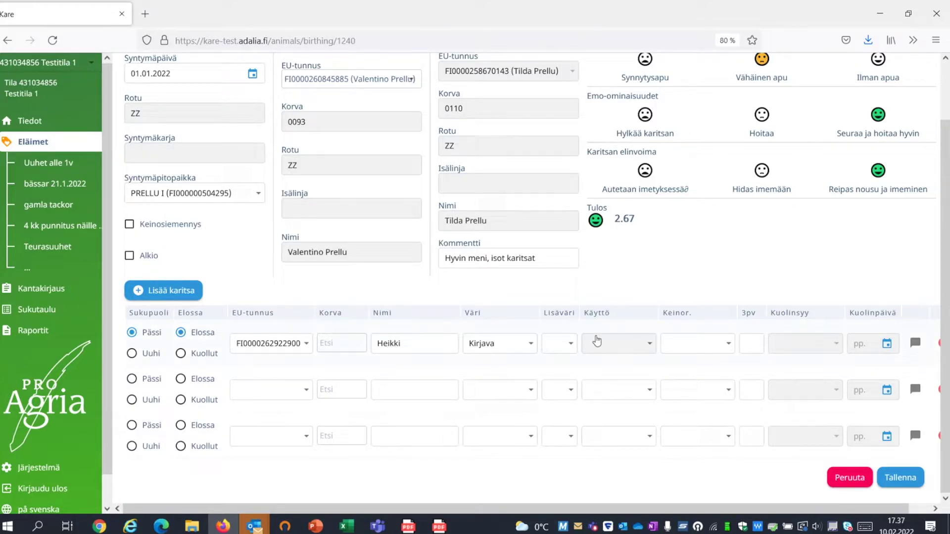
Step: Set the first lamb's Käyttö to Lihantuotanto and its Keinor. value to Ei yhtään
click(648, 347)
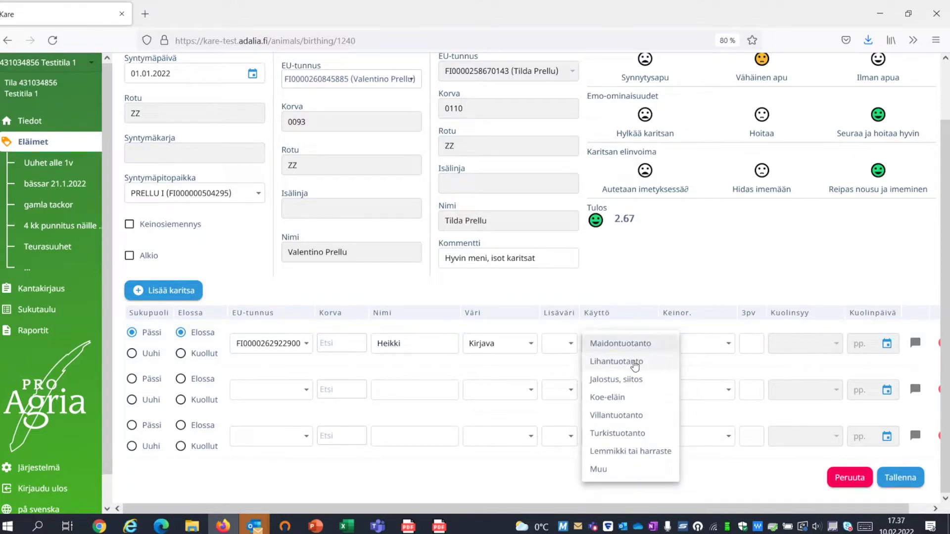
click(635, 364)
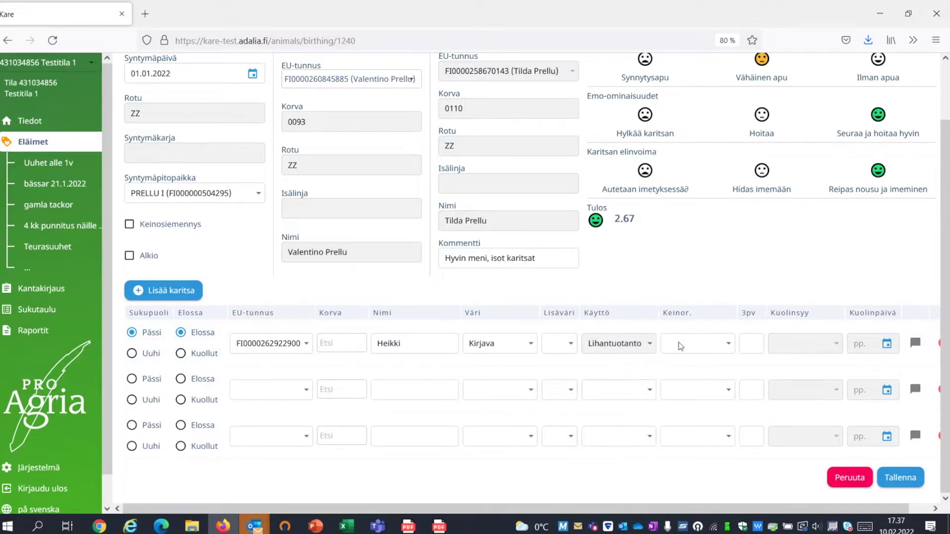
click(727, 341)
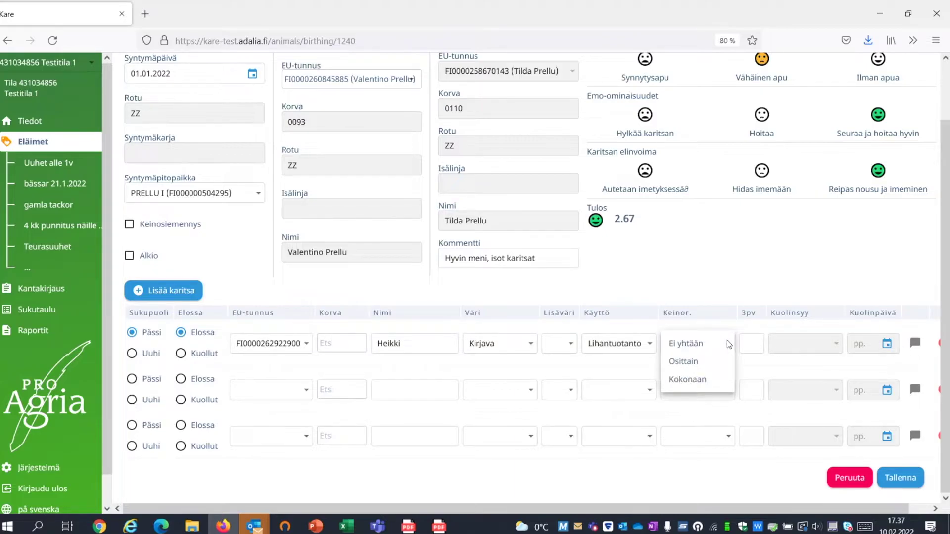
click(699, 349)
Step: Set the first lamb's 3pv weight to 5, and open its birth comment form and cancel it without a comment
click(761, 344)
text(4)
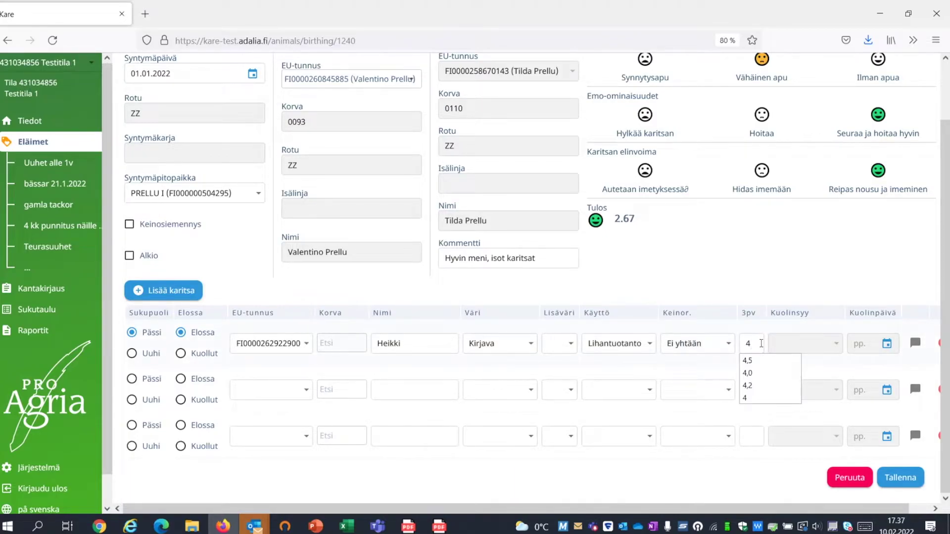
key(BackSpace)
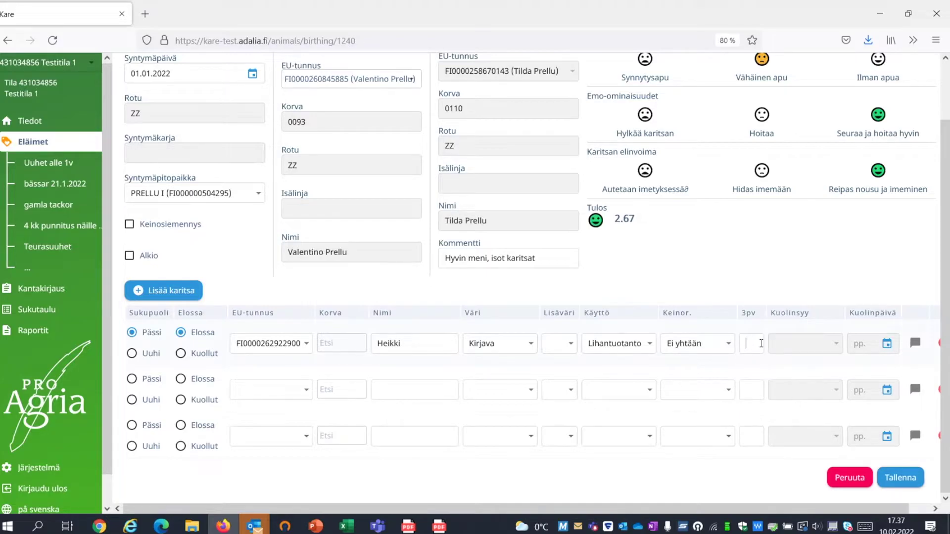
text(5)
click(916, 343)
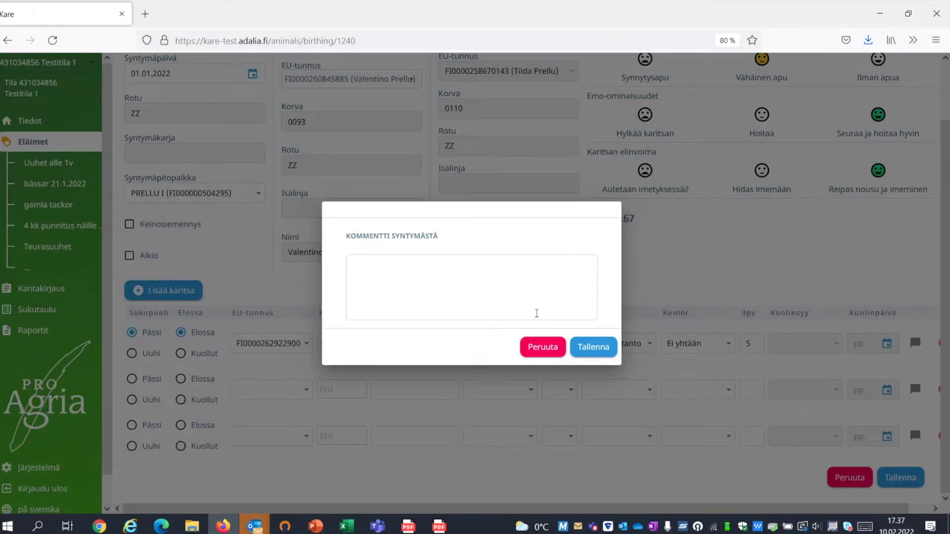
click(530, 350)
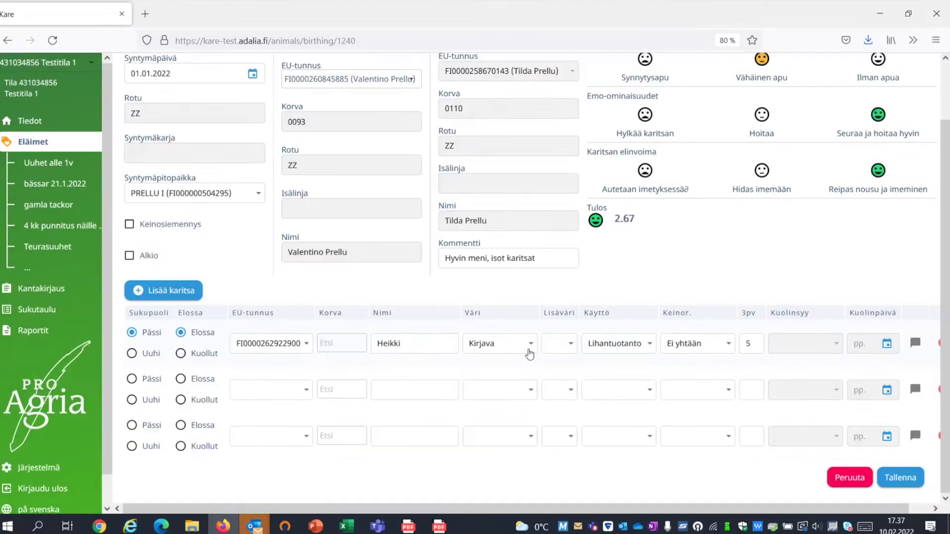
click(132, 399)
click(181, 379)
click(308, 391)
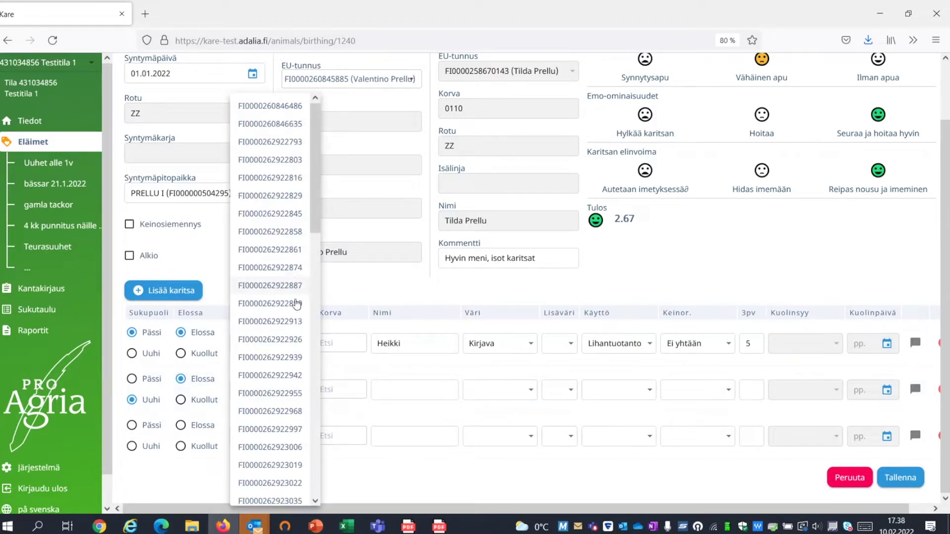
click(297, 323)
Step: Name the second lamb Helmi and set its colour to Harmaa with the additional colour Jaloissa
click(367, 389)
click(404, 390)
text(Helmi)
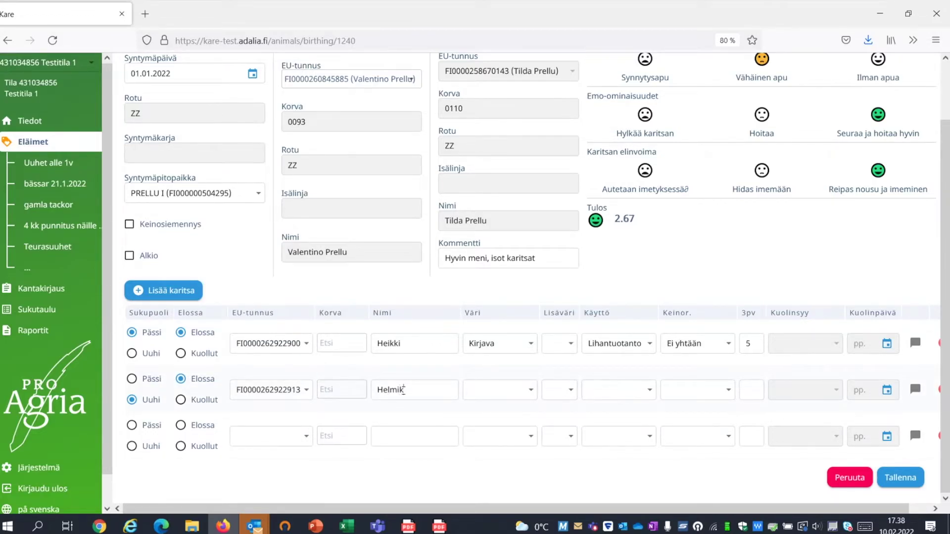
click(534, 393)
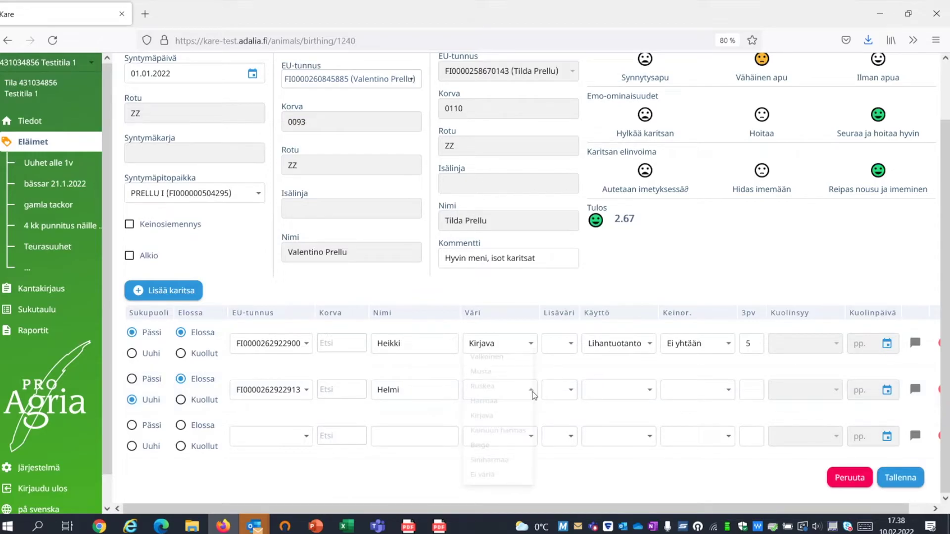
click(510, 402)
click(574, 391)
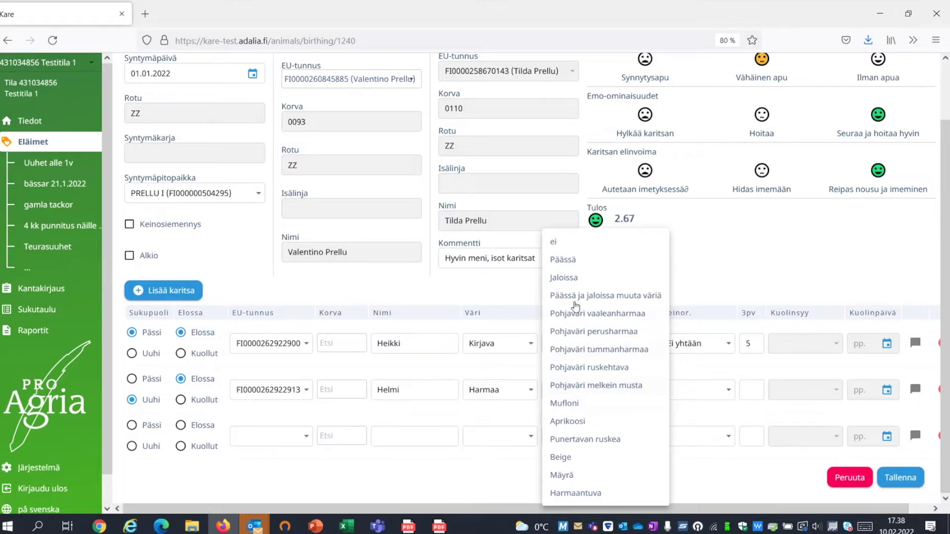
click(566, 278)
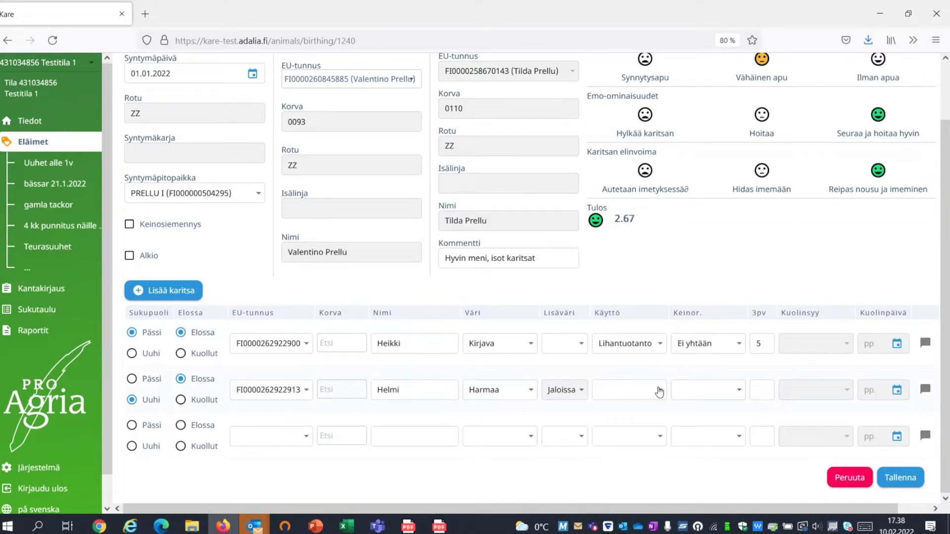
Step: Set the second lamb's Käyttö to Jalostus, siitos and its Keinor. value to Ei yhtään
click(662, 392)
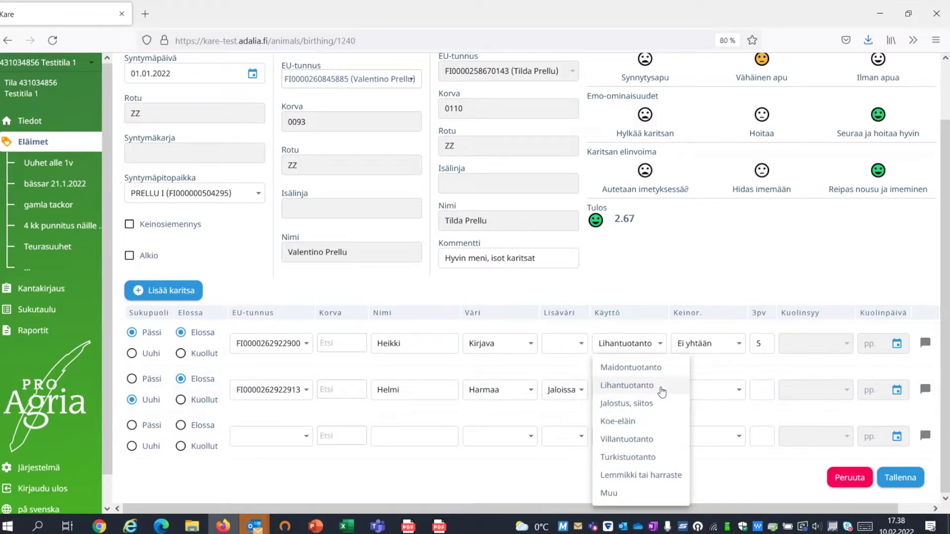
click(649, 407)
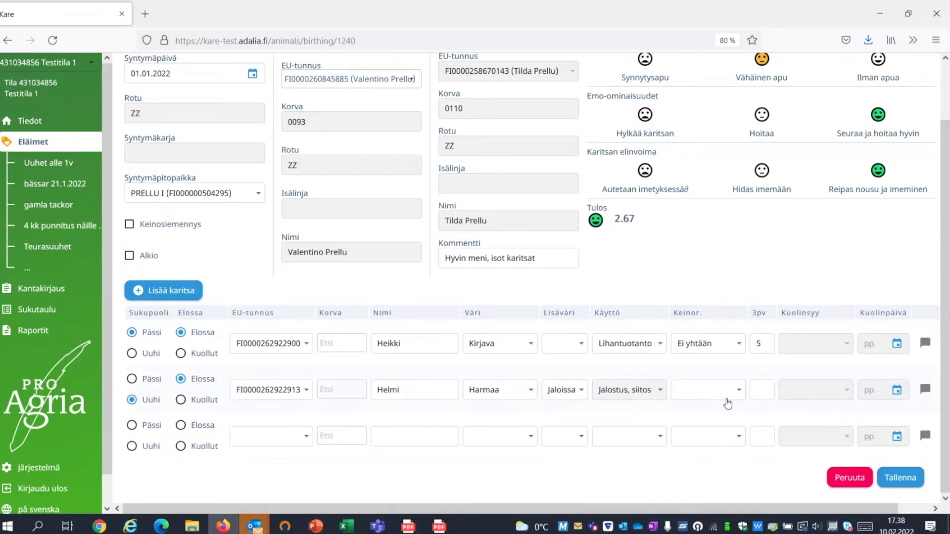
click(741, 394)
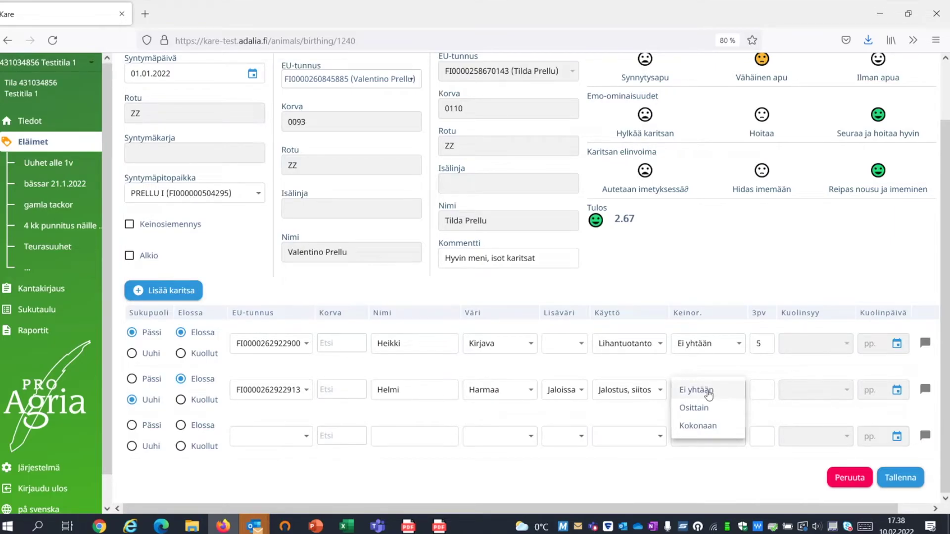
click(707, 391)
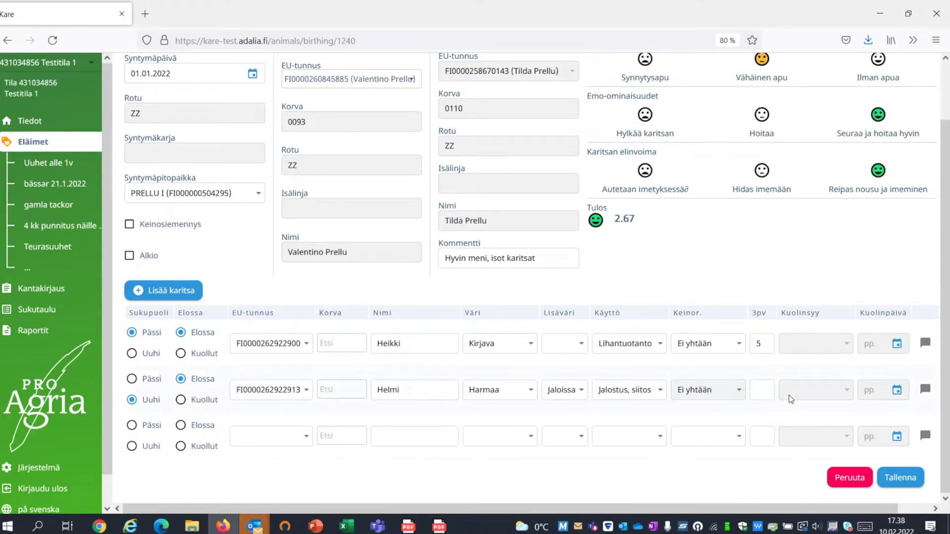
Step: Set the second lamb's 3pv weight to 5,2
click(767, 389)
text(5,2)
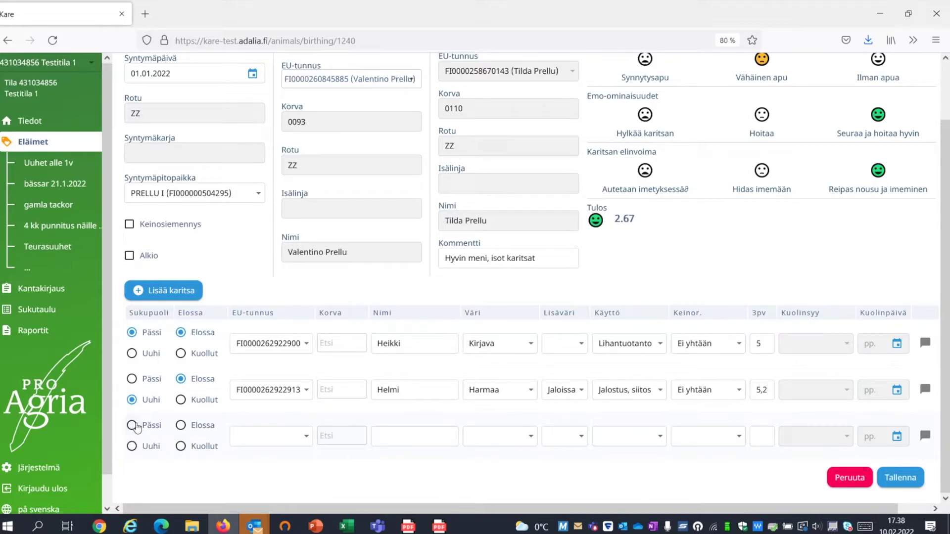
Step: Mark the third lamb as Kuollut and set its Kuolinsyy to 408 Muu vika
click(188, 448)
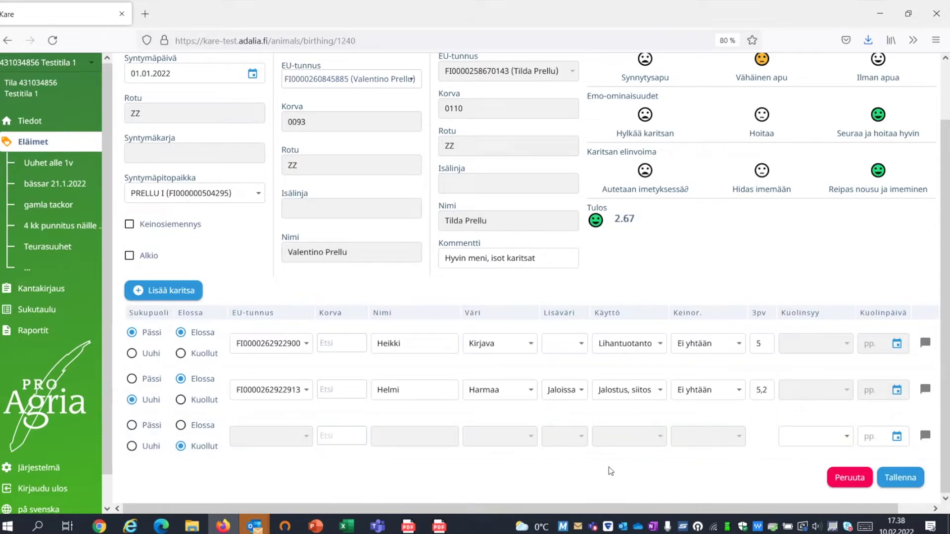
click(846, 441)
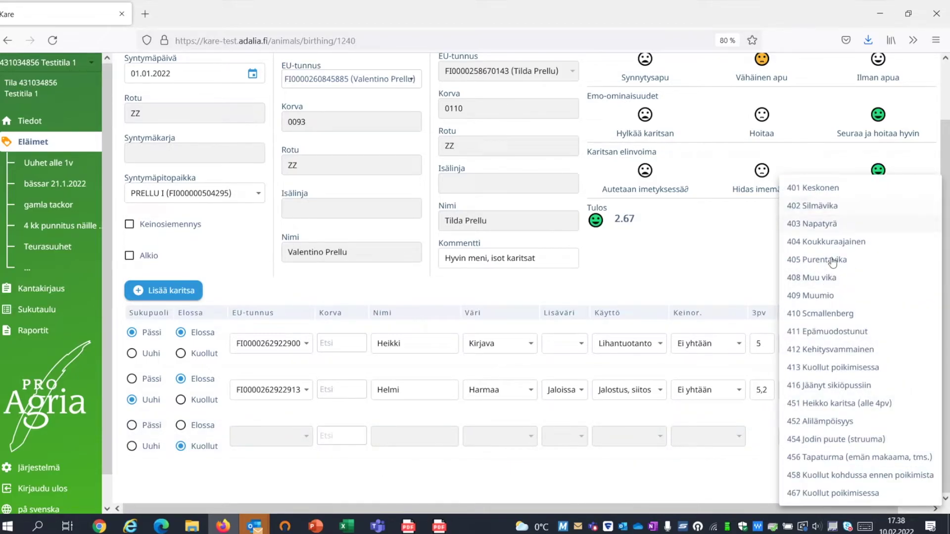
click(838, 287)
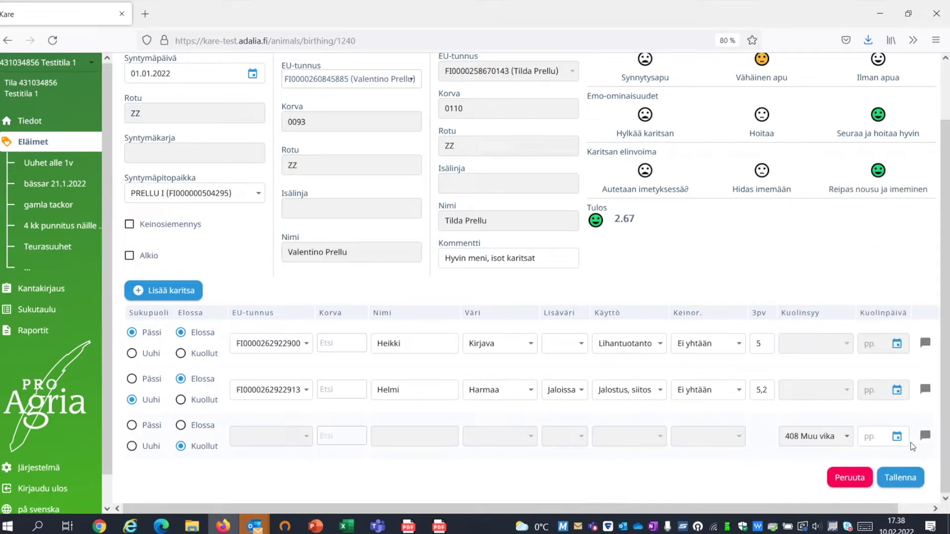
Step: Set the third lamb's Kuolinpäivä to 1 January 2022
click(897, 437)
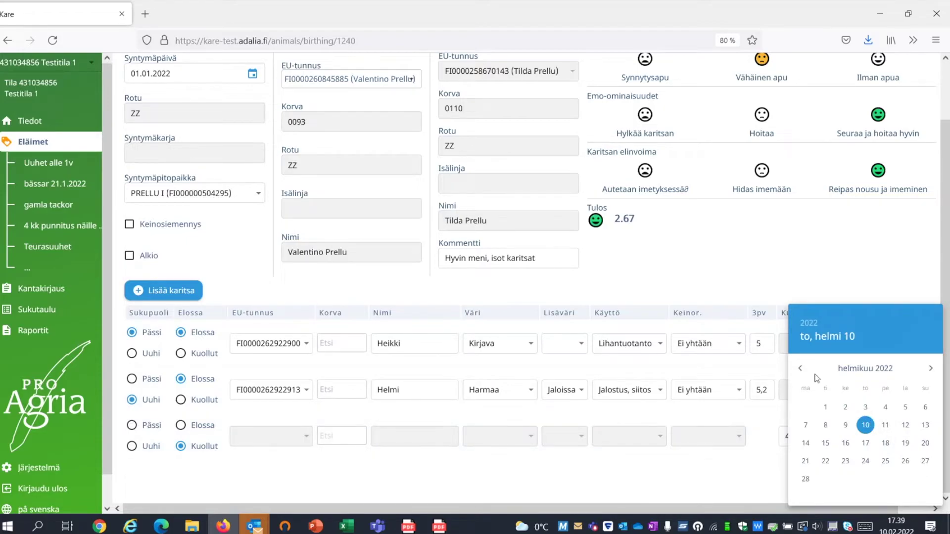
click(800, 369)
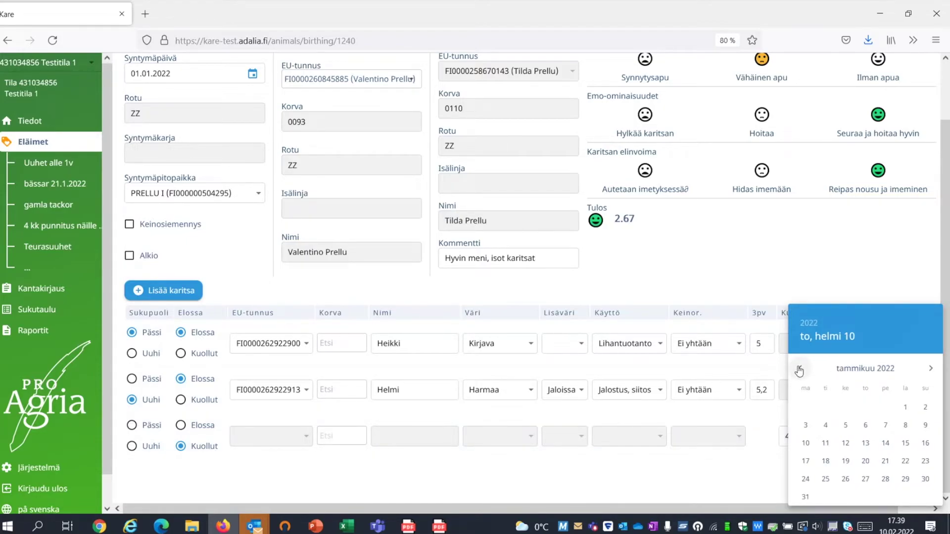
click(905, 407)
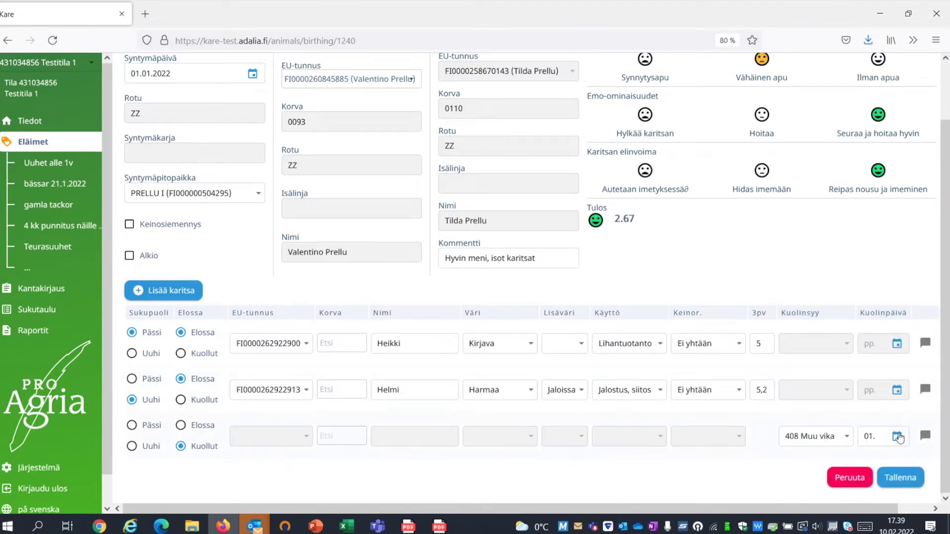
click(898, 436)
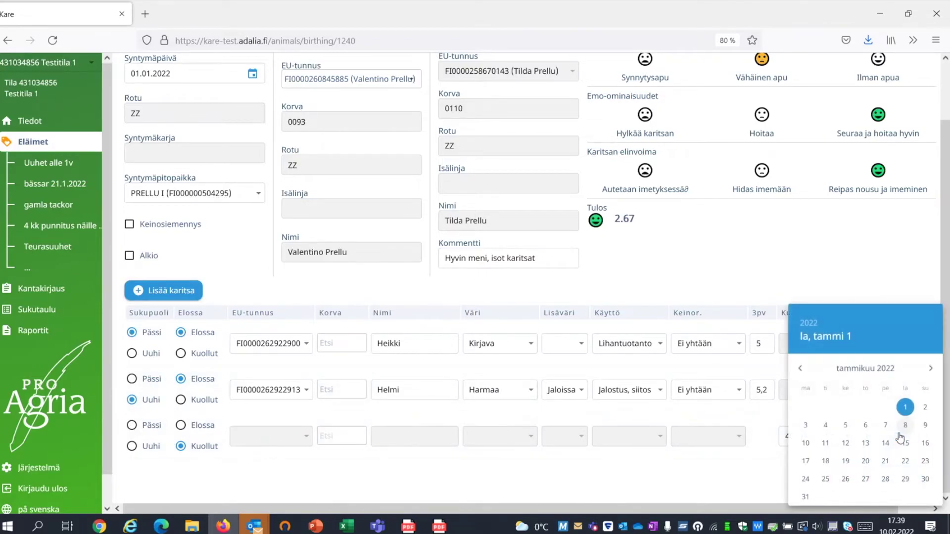
click(906, 408)
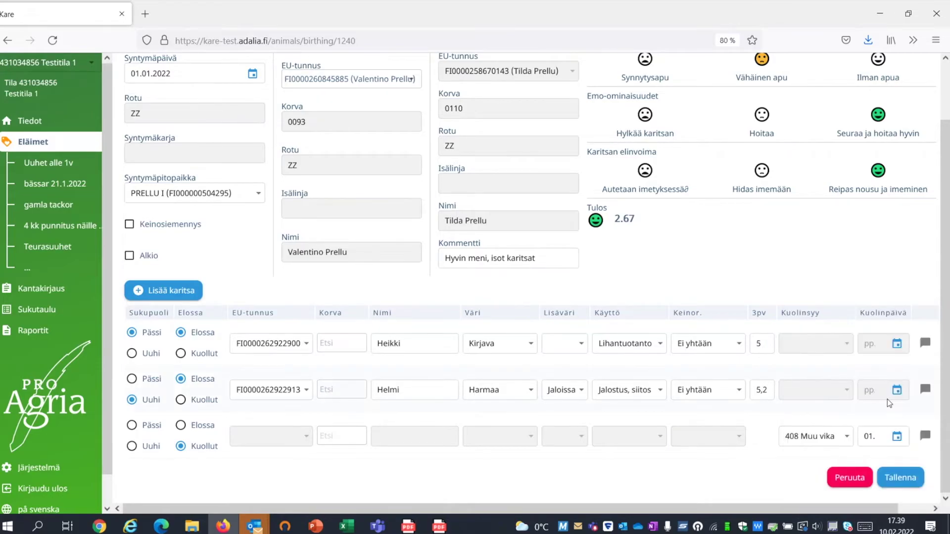